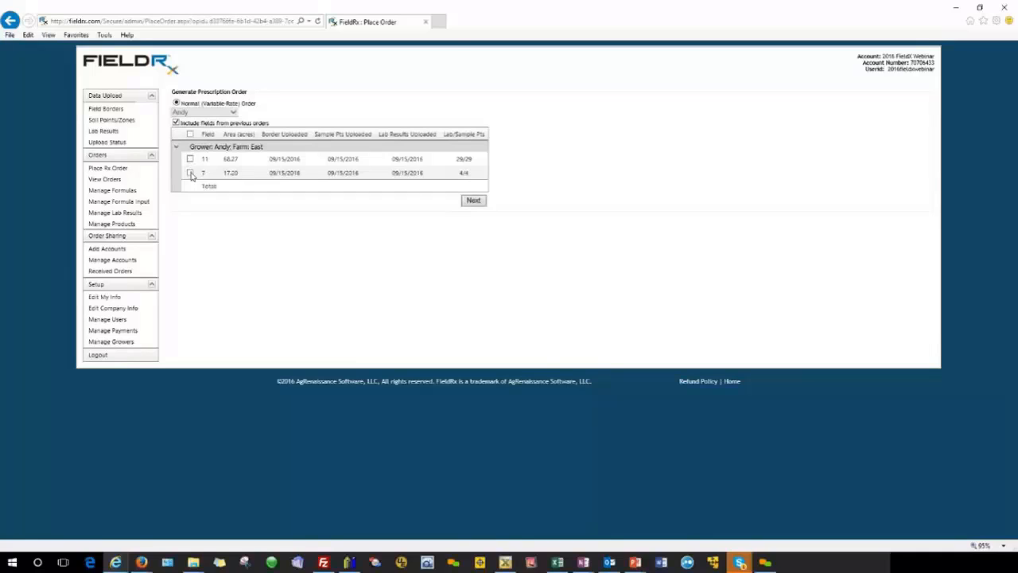
Step: Select fields 7 and 11 of the East farm for the prescription order and proceed to formula selection
left_click(191, 173)
left_click(190, 159)
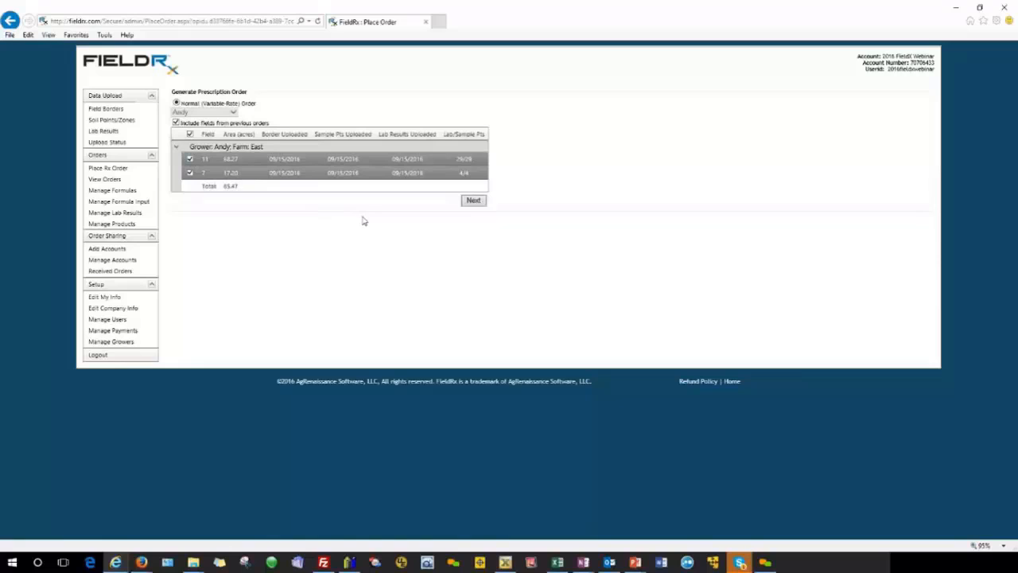
left_click(473, 201)
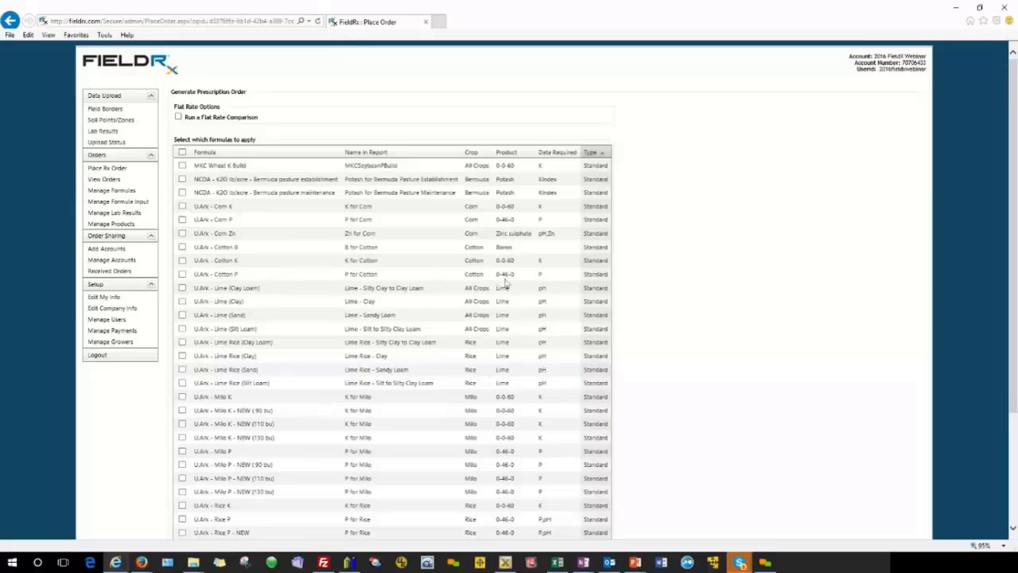
Step: Apply the U.Ark formulas Lime (Clay Loam), Corn K and Corn P to the order and proceed to the report parameters
scroll(697, 270, "down", 3)
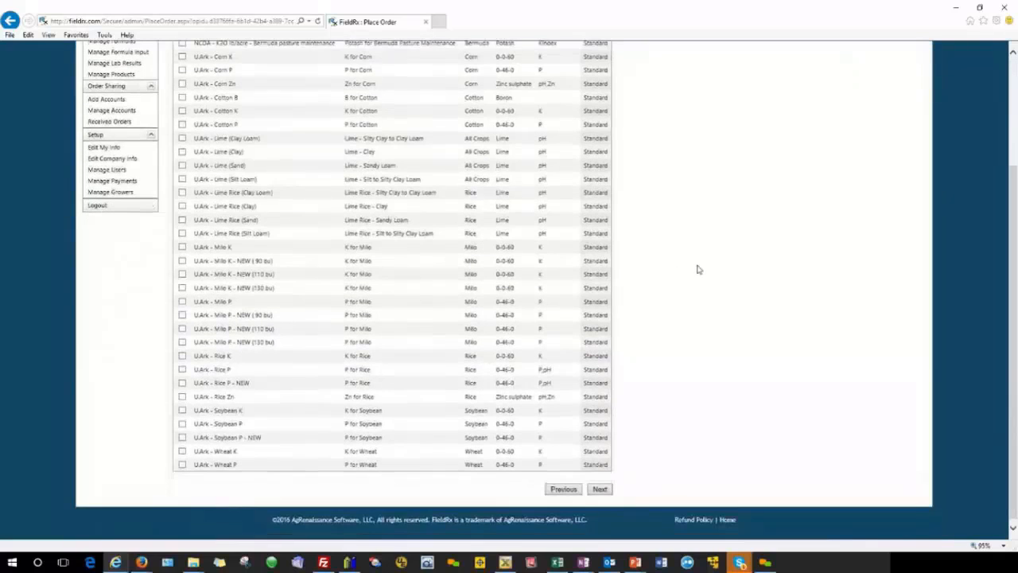
scroll(698, 269, "up", 2)
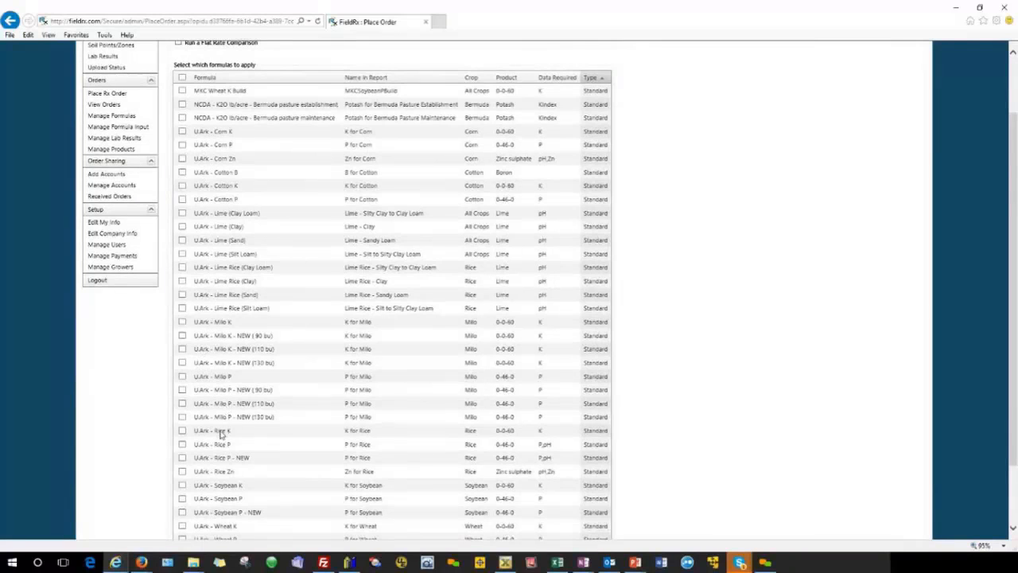
scroll(221, 434, "down", 1)
scroll(221, 433, "up", 1)
left_click(182, 214)
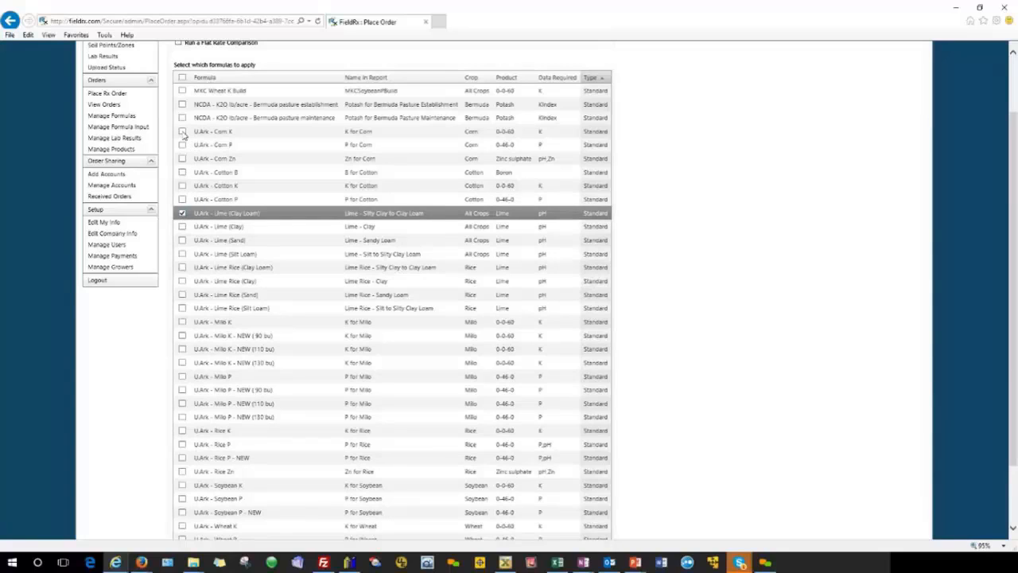
left_click(182, 131)
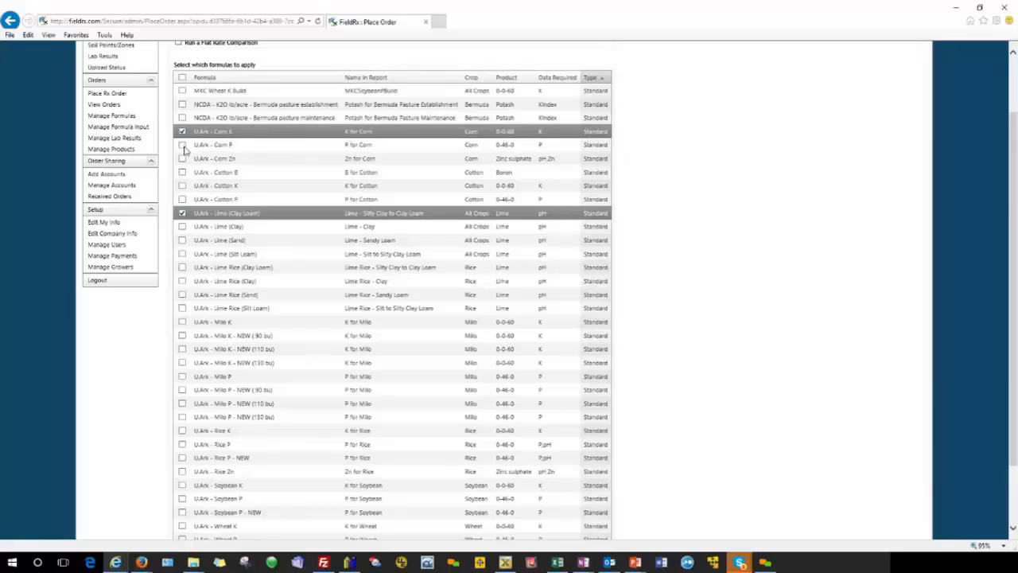
left_click(182, 144)
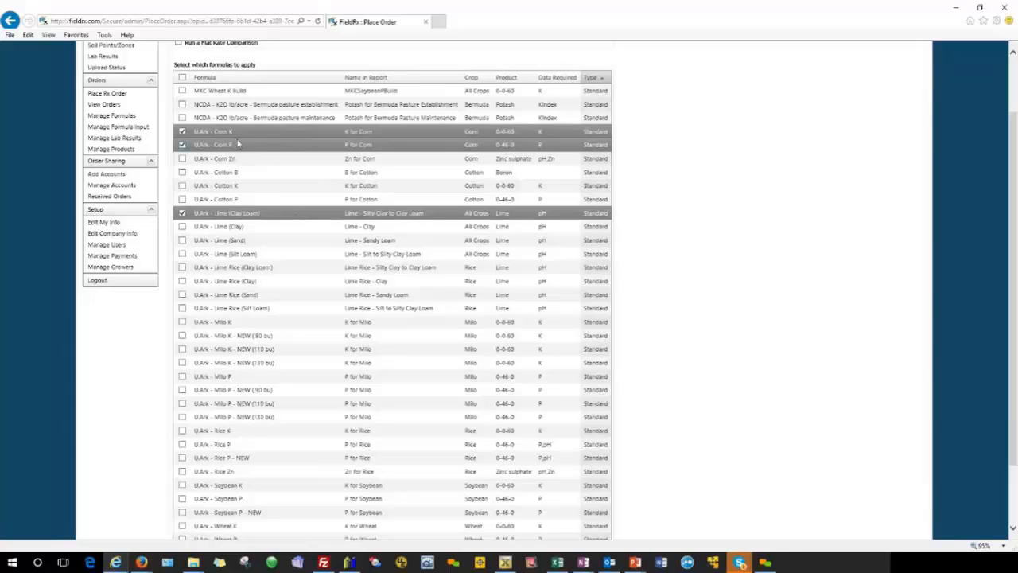
scroll(703, 344, "down", 2)
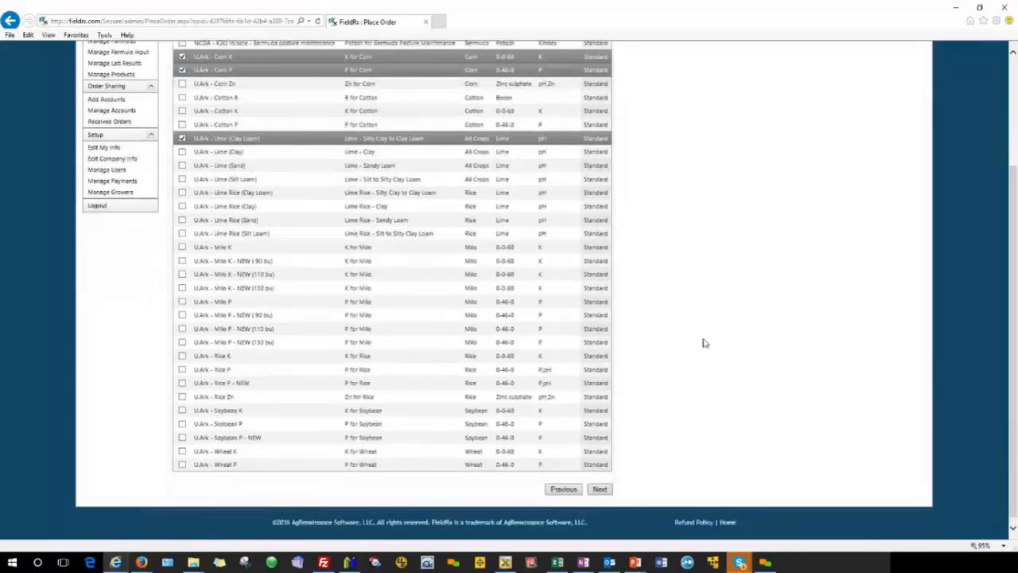
left_click(600, 486)
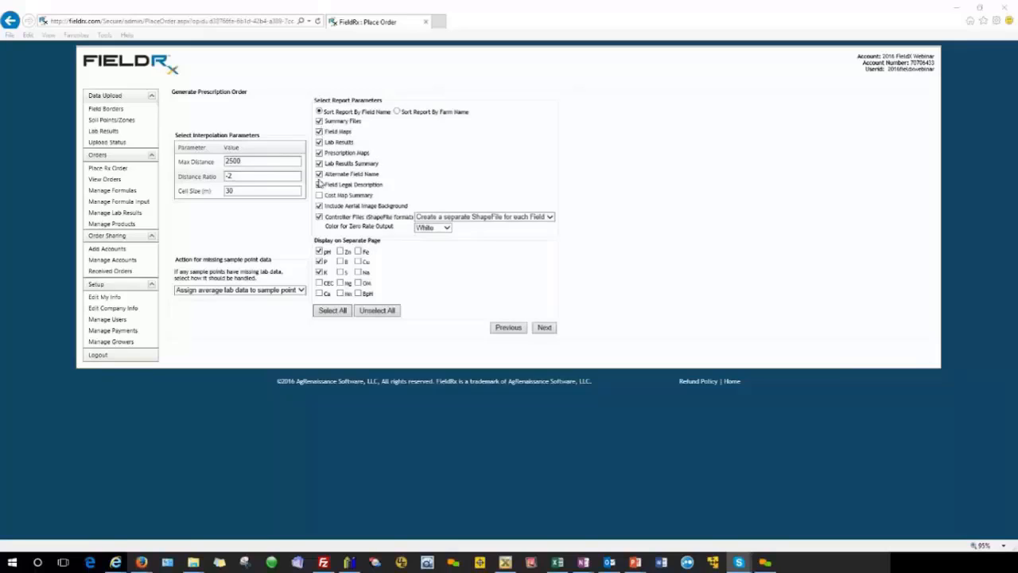
Step: Include the field legal description in the report and view the ShapeFile options for the controller files
left_click(319, 184)
left_click(548, 218)
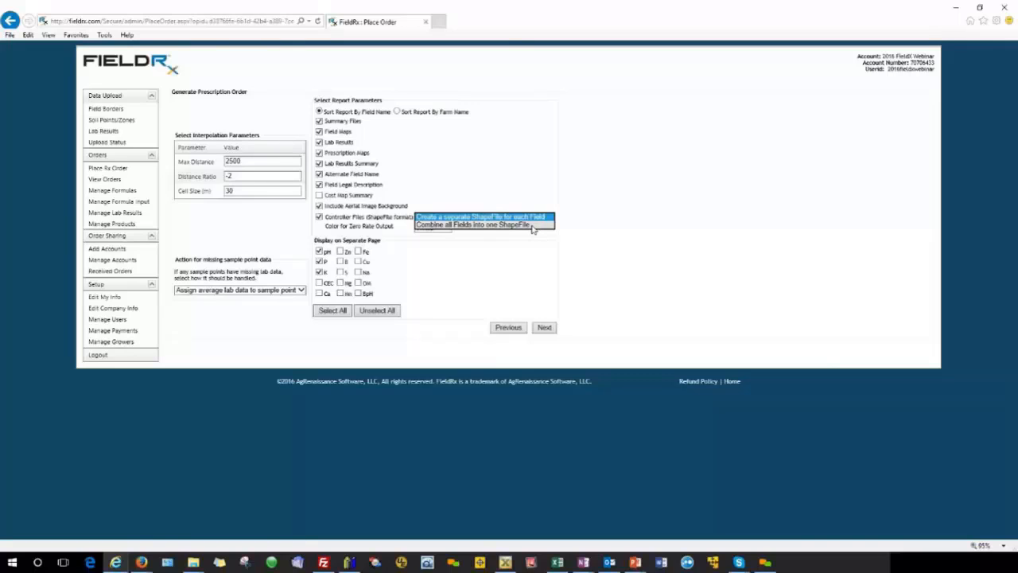
left_click(570, 262)
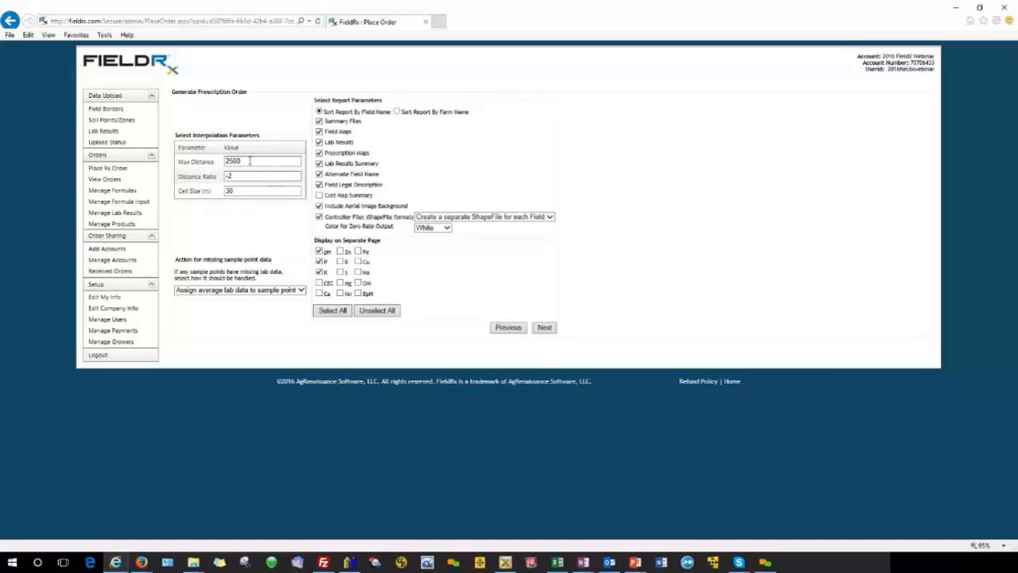
Step: Set the interpolation Max Distance to 1000
left_click(250, 160)
left_click_drag(249, 161, 218, 161)
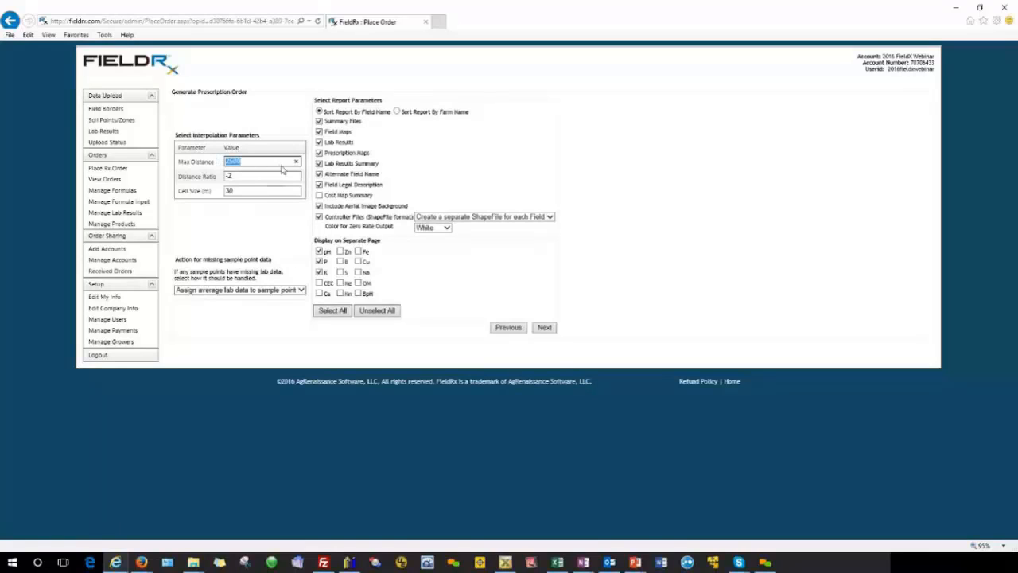
type("1000")
Step: Set the interpolation cell size to 15 m and continue to the order summary
left_click(278, 191)
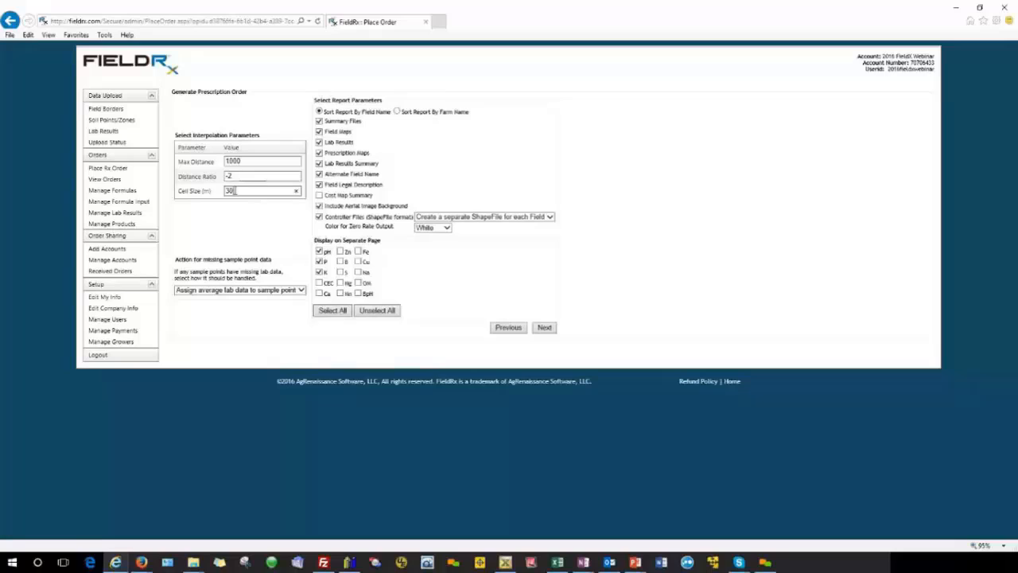
double_click(219, 190)
type("30")
double_click(233, 191)
left_click(235, 193)
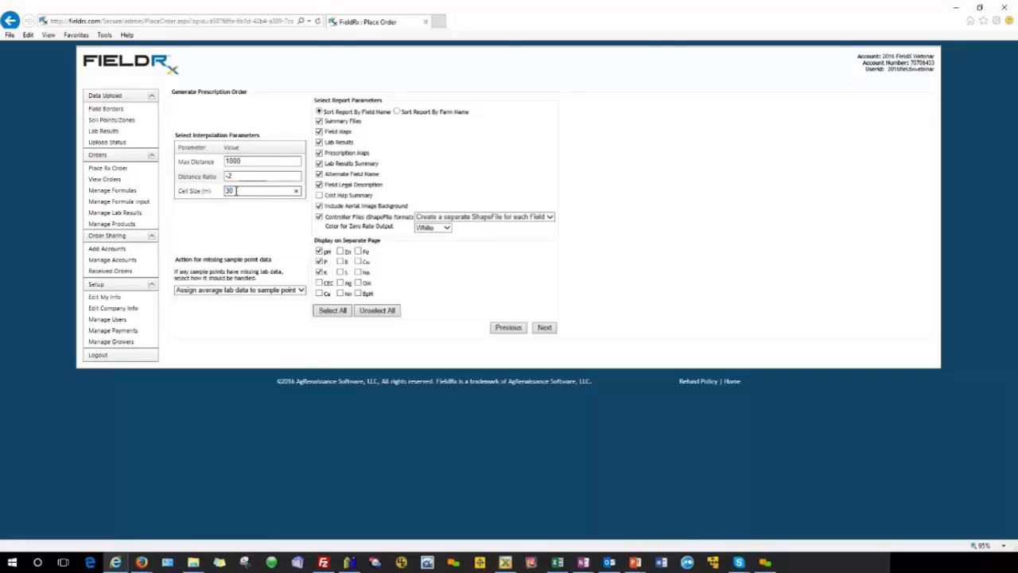
double_click(219, 191)
type("15")
left_click(246, 213)
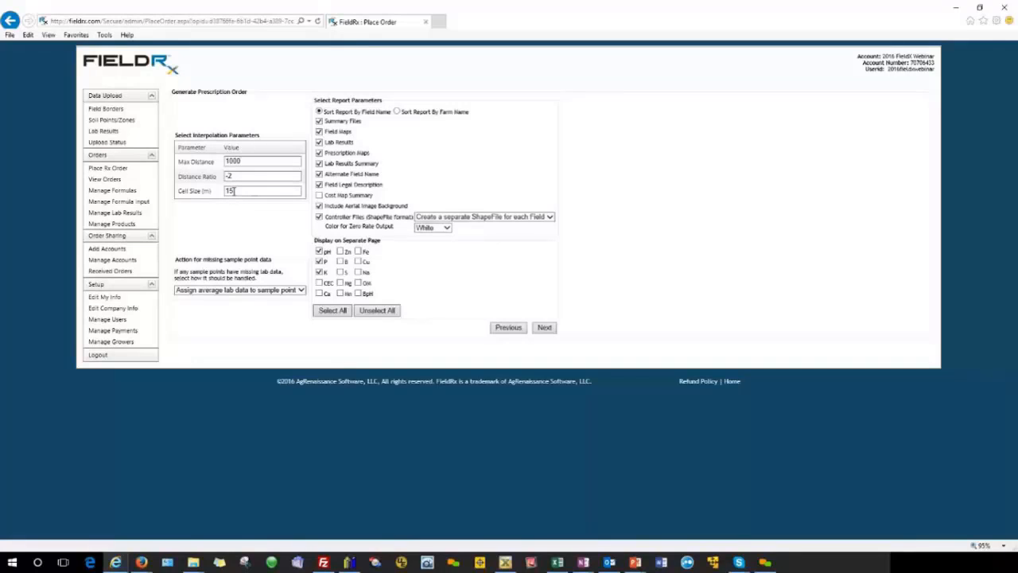
double_click(235, 190)
left_click(256, 215)
left_click(547, 331)
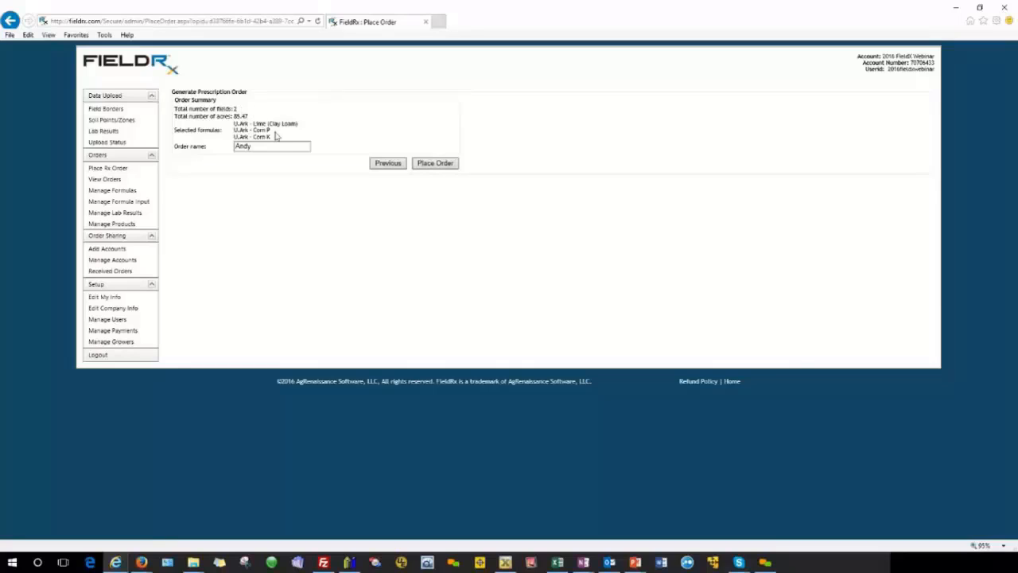
Step: Append "2016 NPLime" to the grower's name in the order name and place the order
left_click(265, 149)
type("2016")
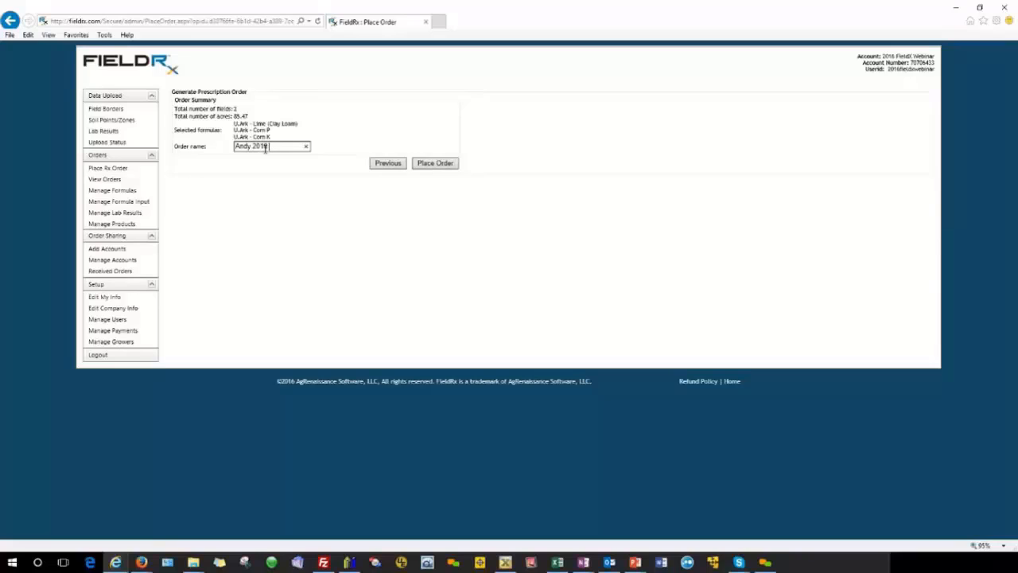
type(" NPLime")
left_click(436, 163)
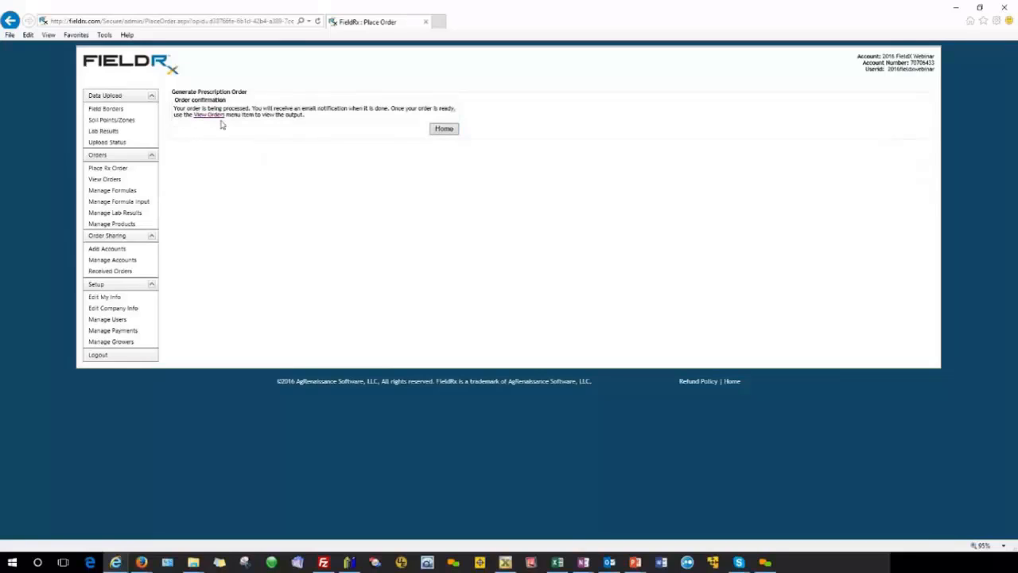
Step: Refresh the list of placed orders and open the downloadable report of the new 2016 NPLime order
left_click(443, 128)
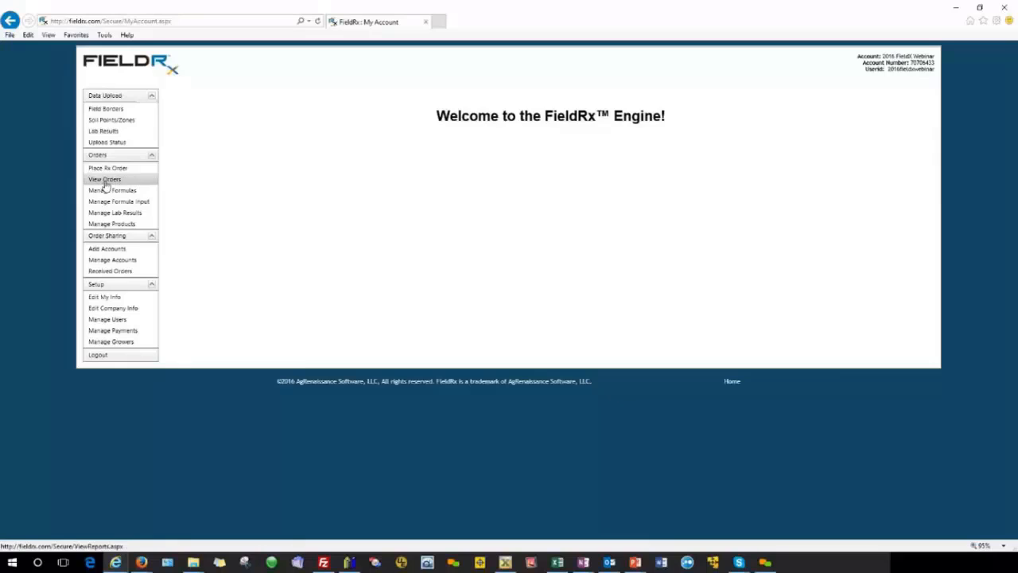
left_click(105, 183)
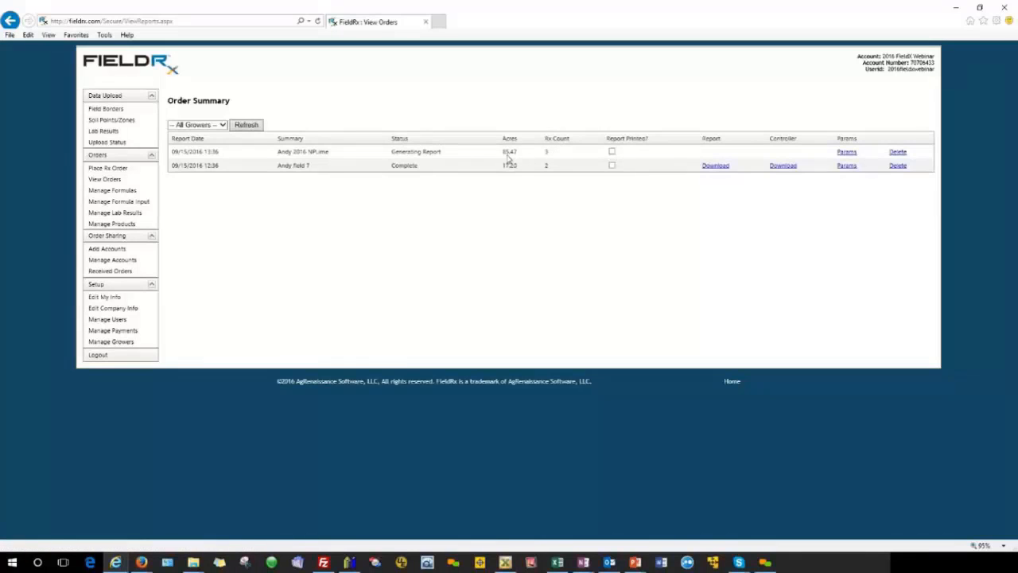
left_click(246, 125)
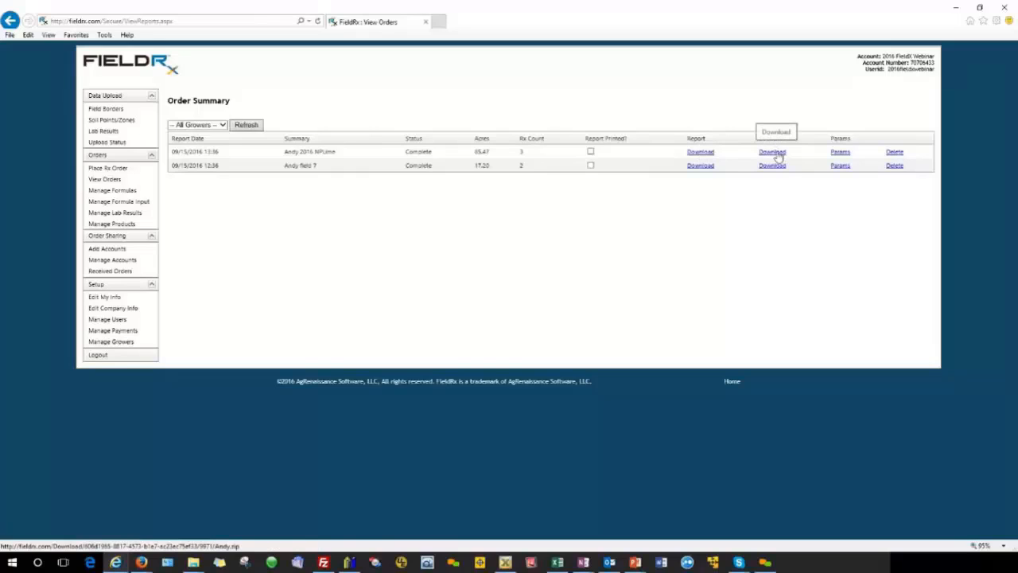
left_click(699, 153)
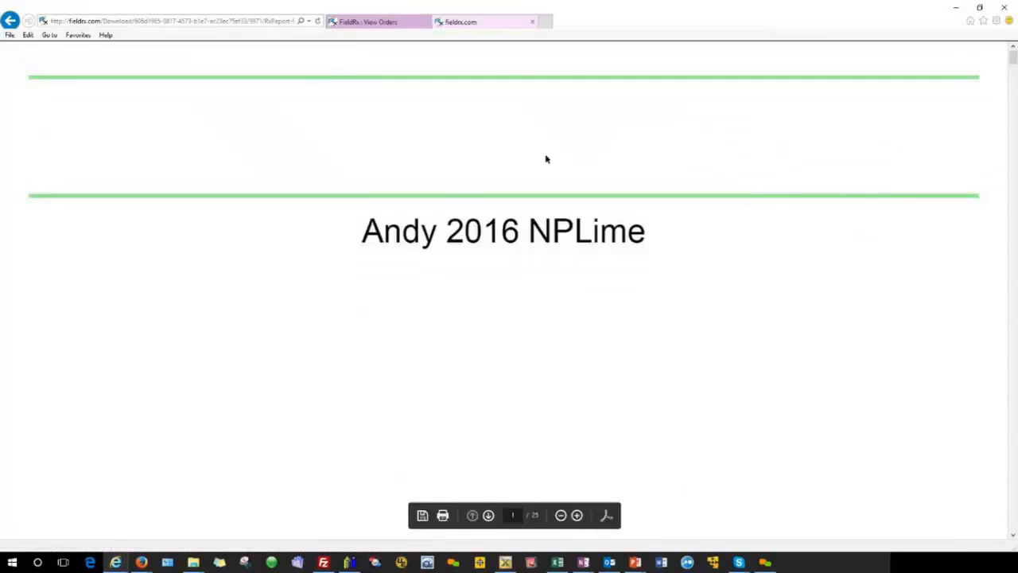
Step: Examine the report's cover, its product and field lists, and the lab results summary
left_click(560, 515)
left_click(560, 516)
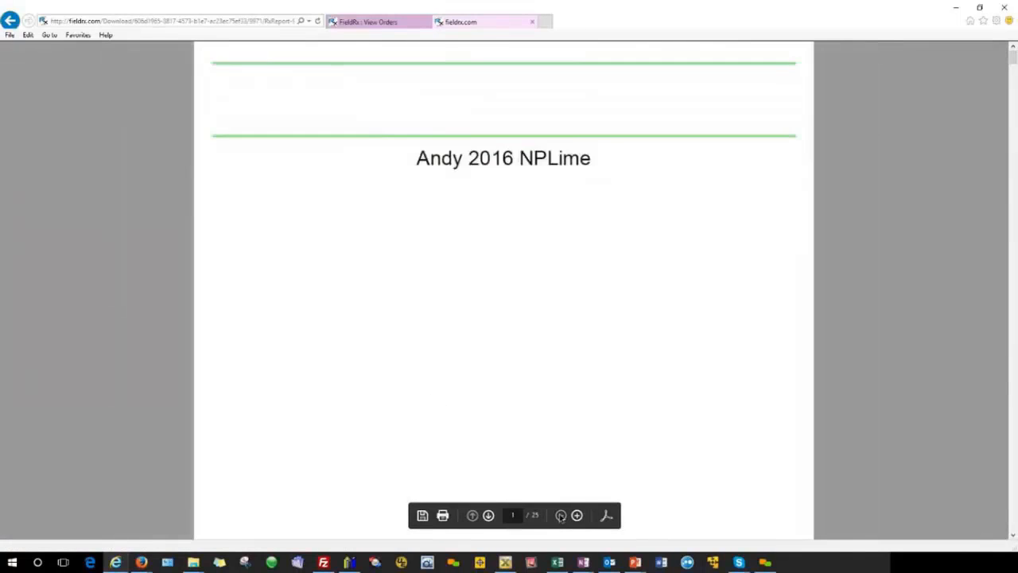
left_click(560, 516)
left_click(560, 515)
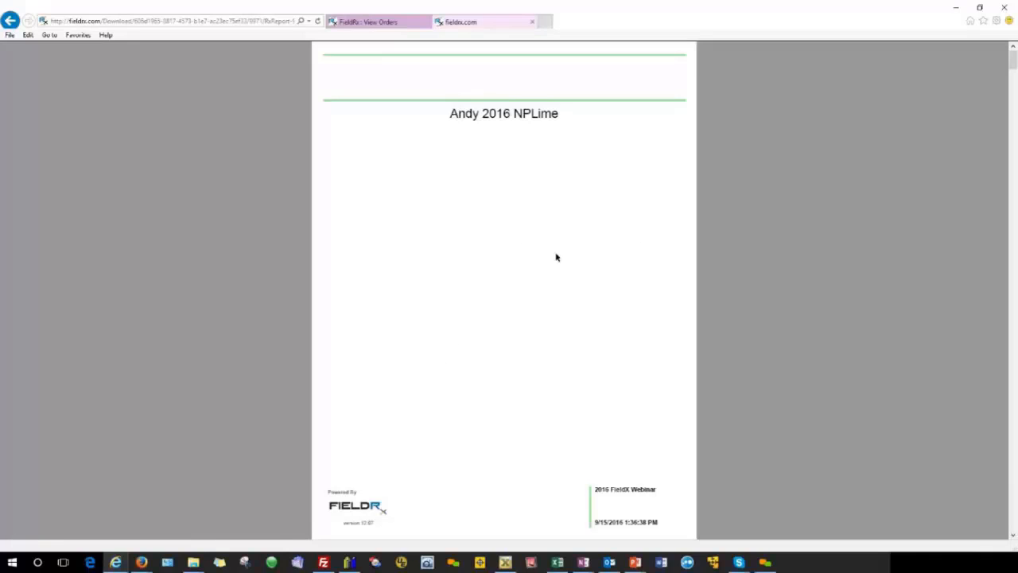
scroll(557, 257, "down", 1)
scroll(557, 257, "down", 3)
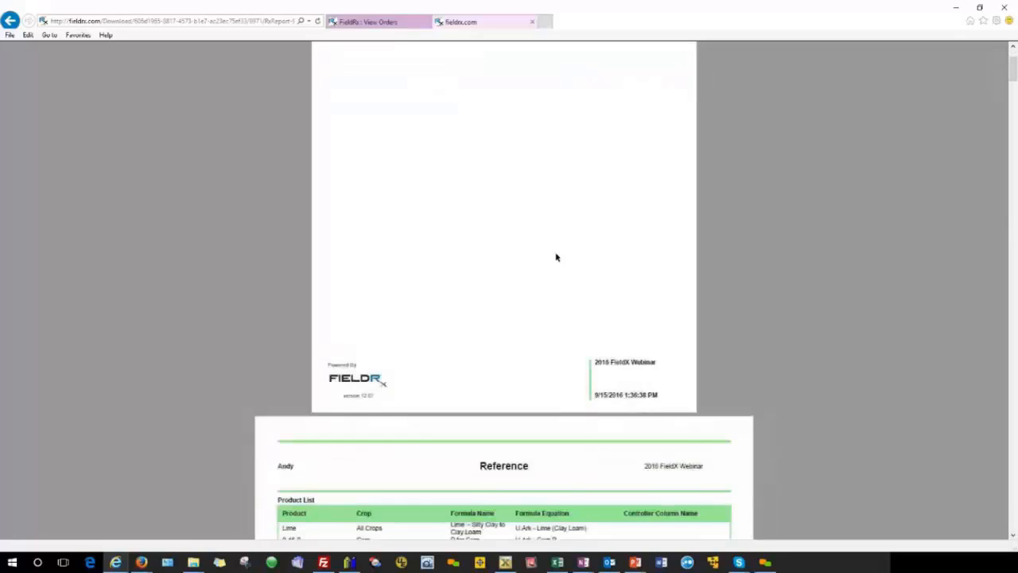
scroll(557, 257, "down", 3)
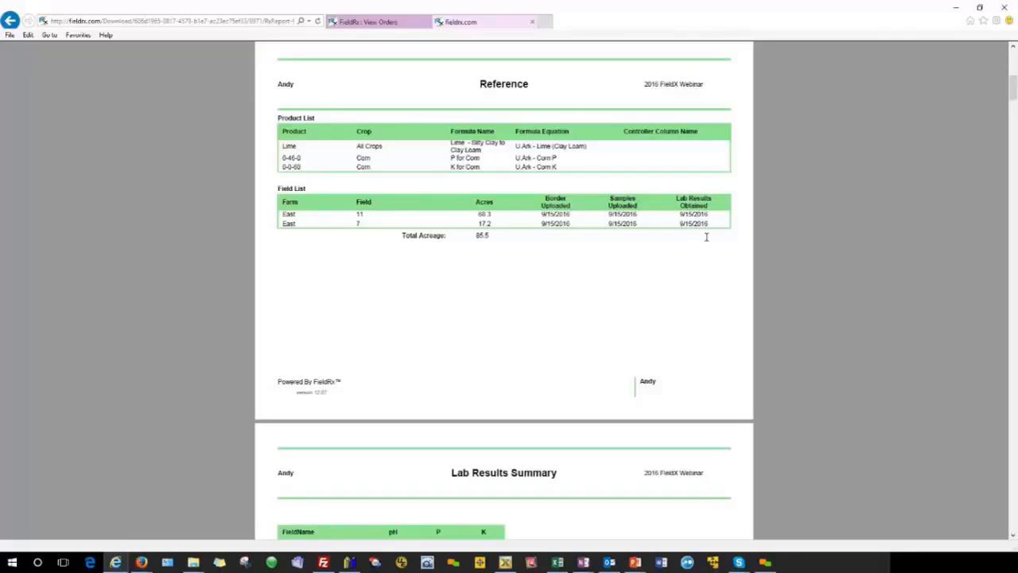
scroll(507, 276, "down", 3)
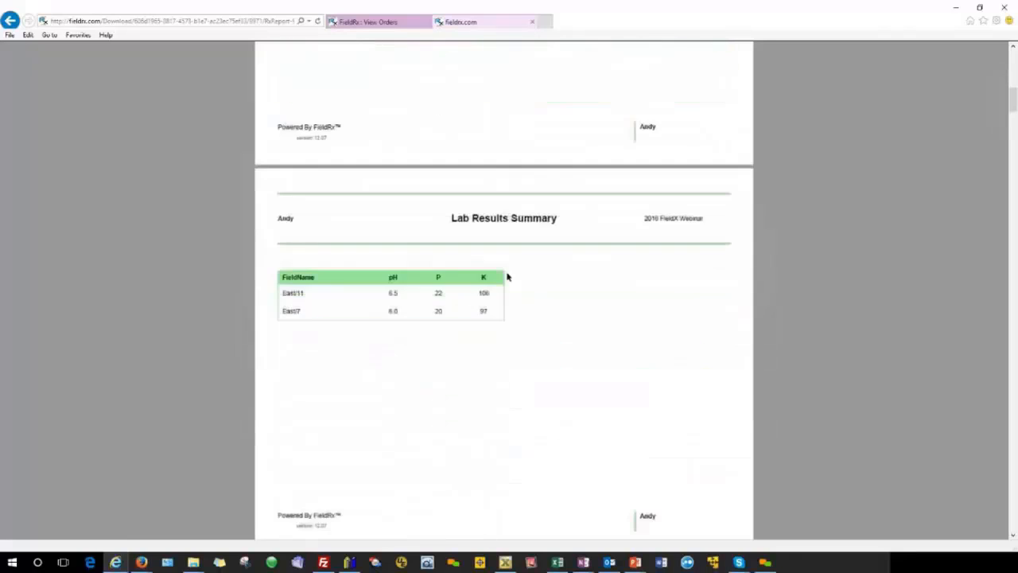
scroll(507, 277, "down", 1)
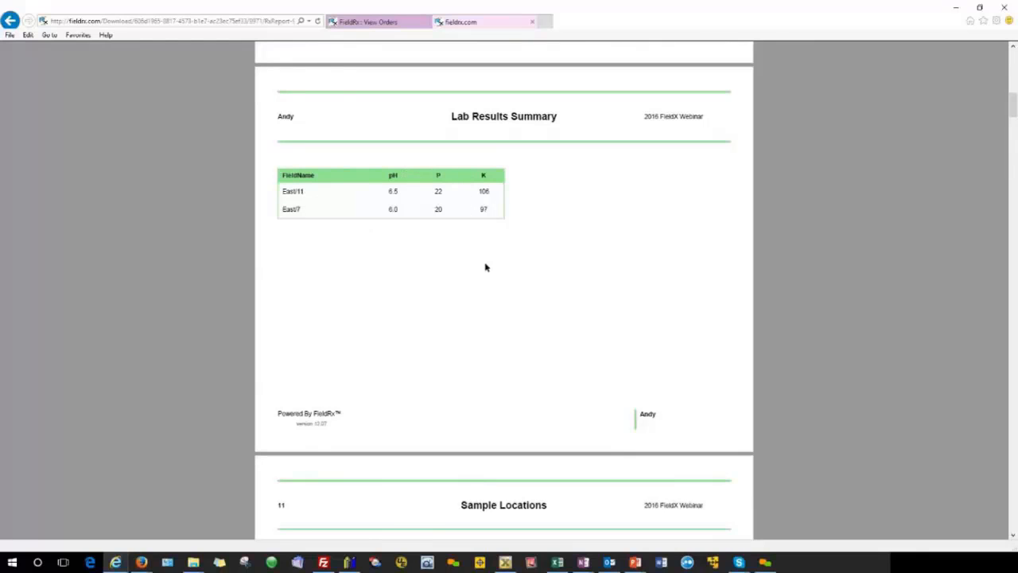
Step: Examine field 11's sample locations map and its lab results for each sample point
scroll(486, 267, "down", 3)
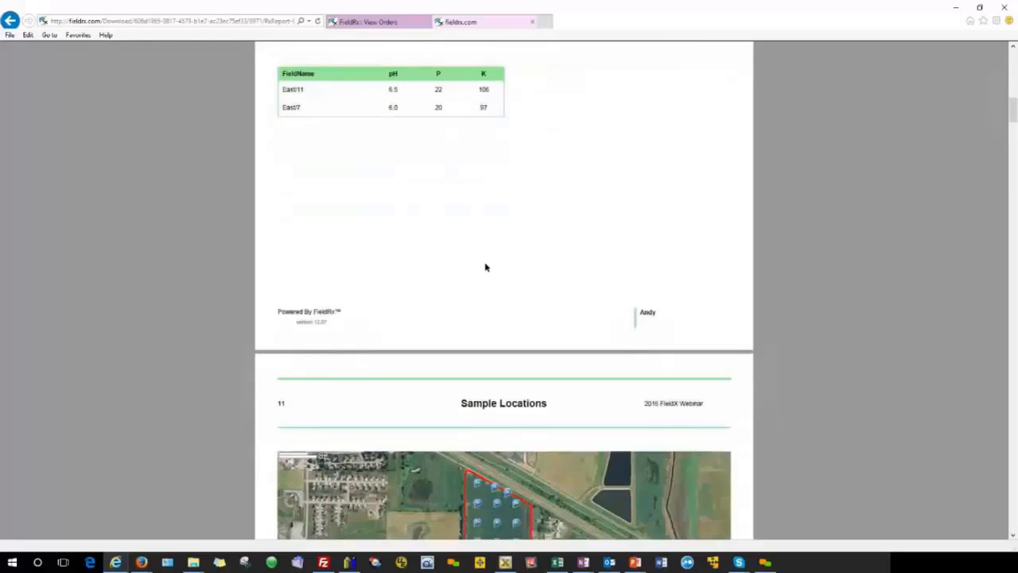
scroll(486, 267, "down", 3)
scroll(486, 262, "down", 3)
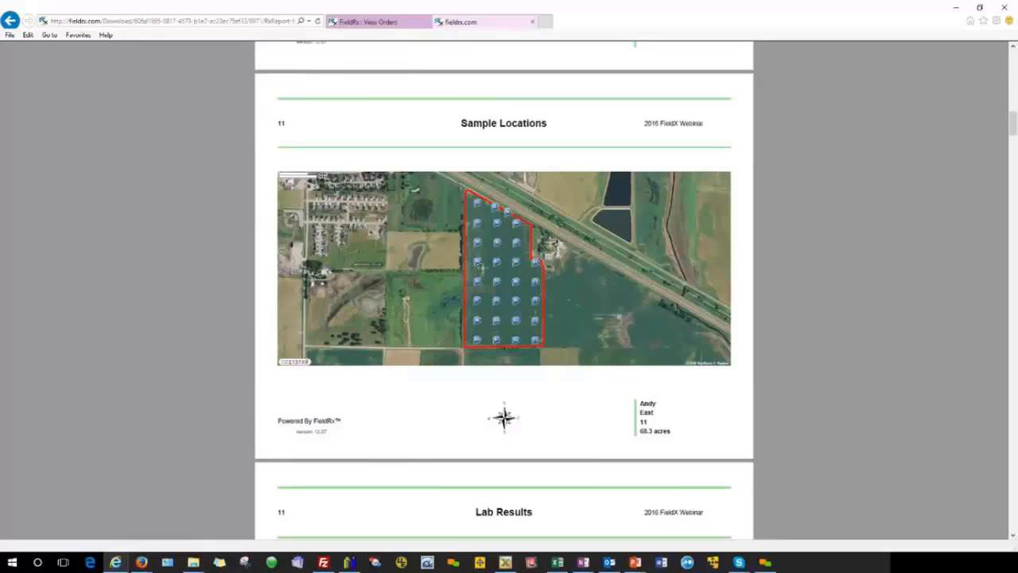
scroll(442, 285, "down", 3)
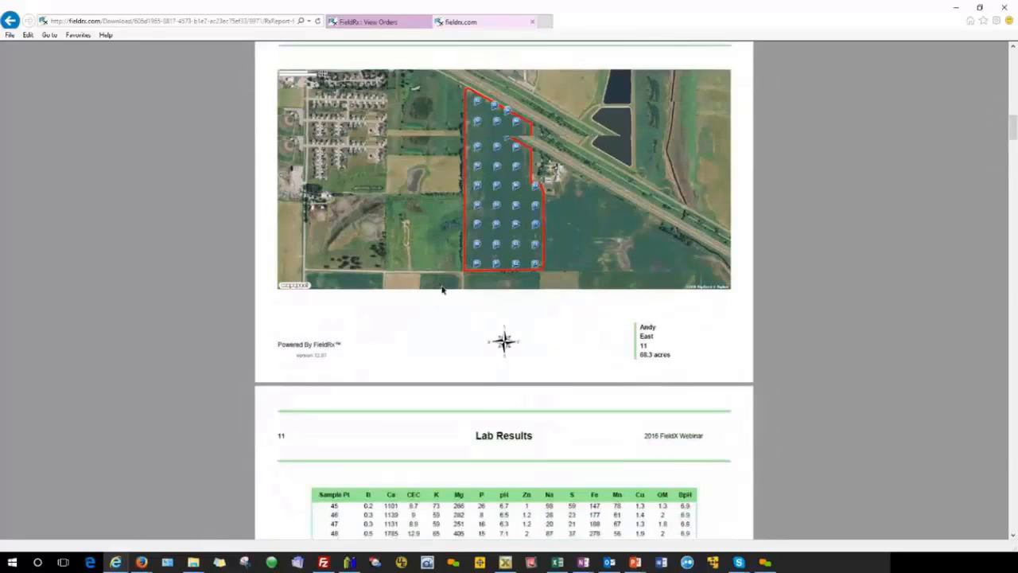
scroll(442, 289, "down", 2)
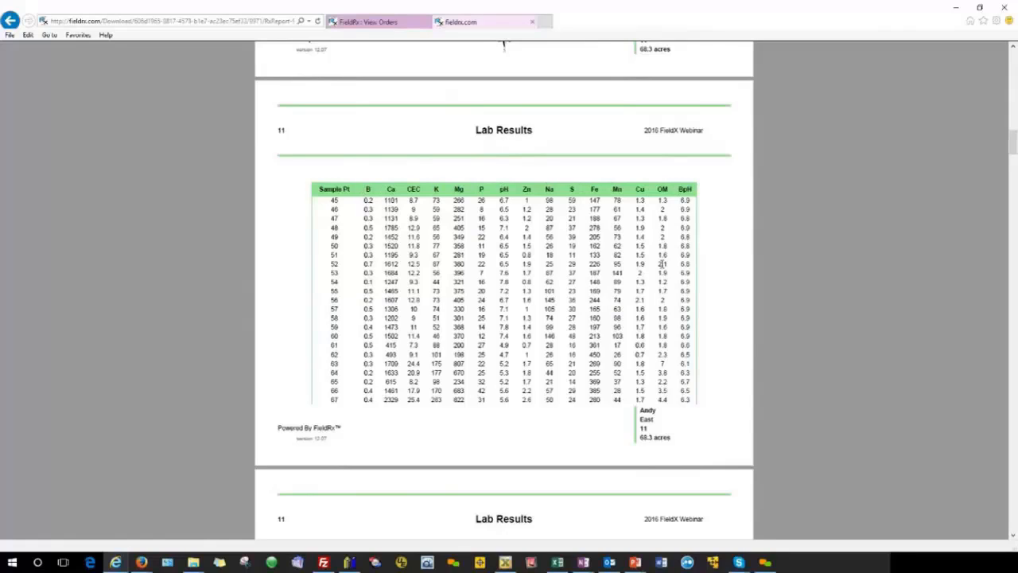
scroll(661, 263, "down", 1)
scroll(661, 263, "down", 1)
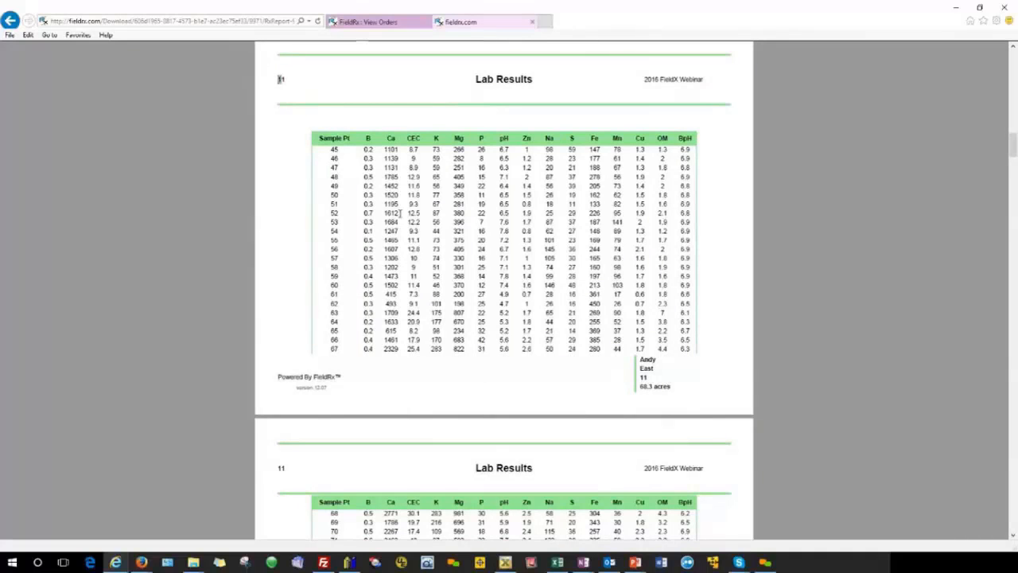
scroll(400, 216, "down", 6)
scroll(400, 216, "down", 3)
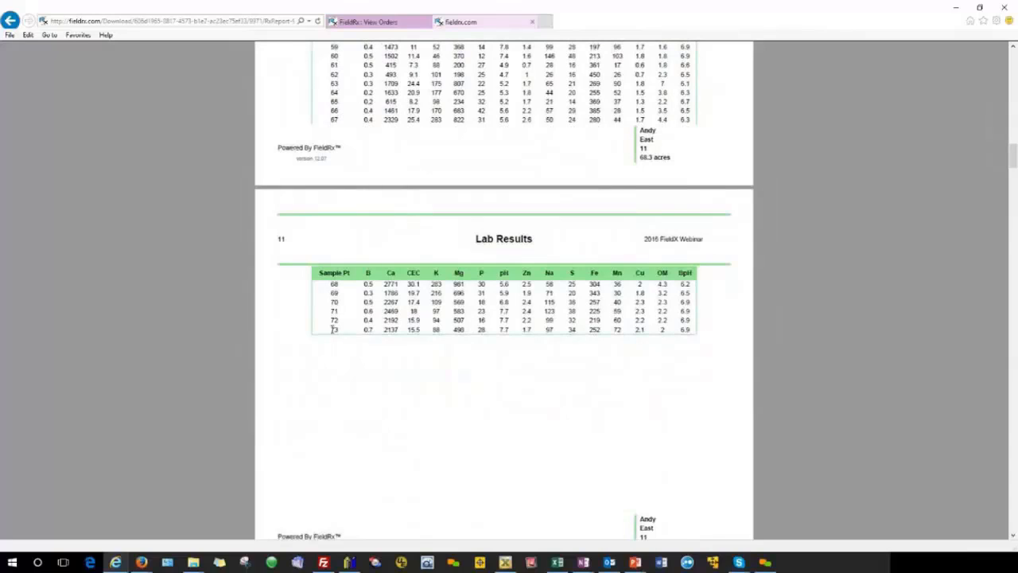
left_click_drag(329, 329, 341, 329)
Step: Examine field 11's lime prescription map and pH lab result map for silty clay to clay loam
scroll(511, 325, "down", 10)
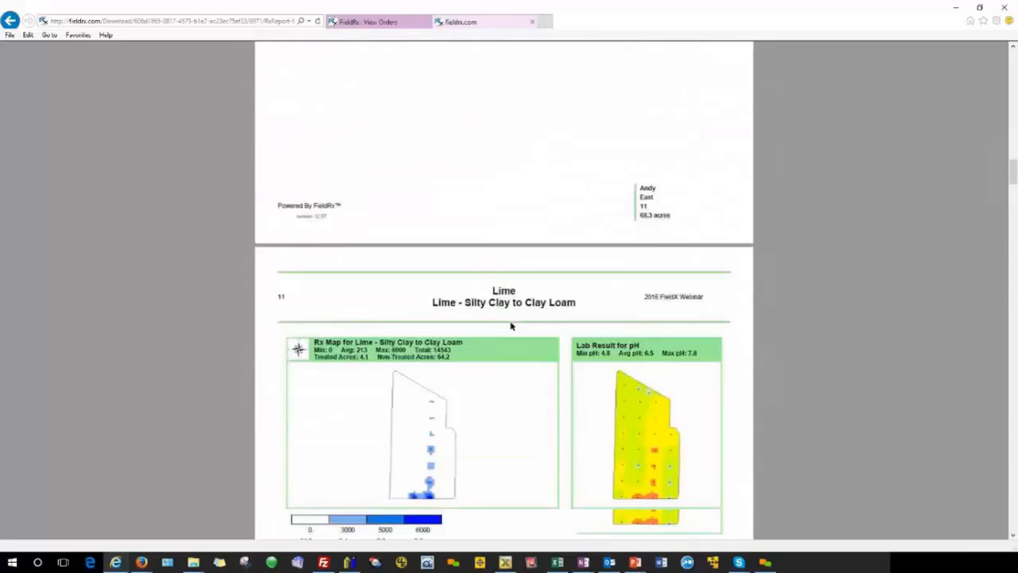
scroll(511, 326, "down", 5)
scroll(509, 326, "down", 1)
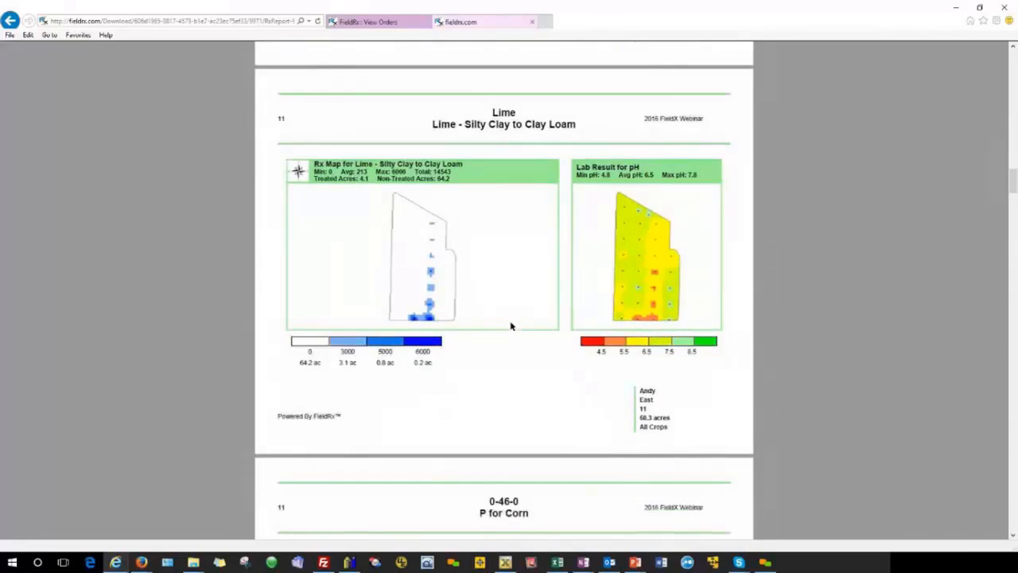